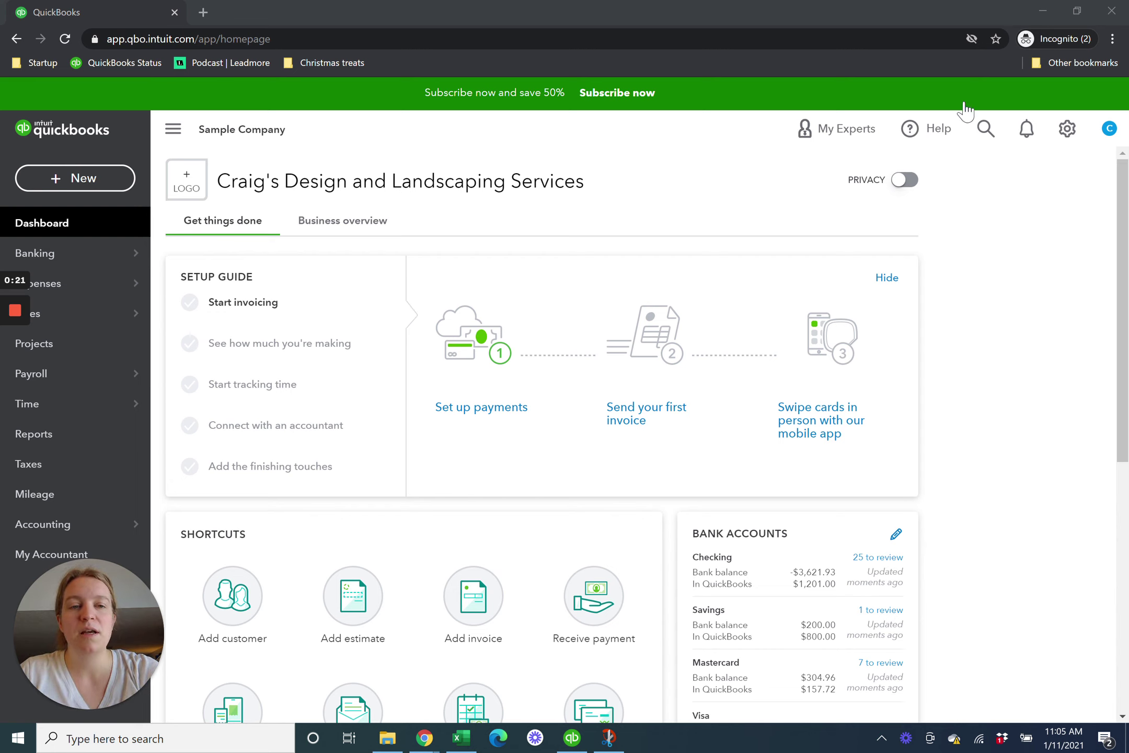
# Go from the top-bar search panel to the Advanced Search page, clearing stray search text on the way
pyautogui.click(985, 134)
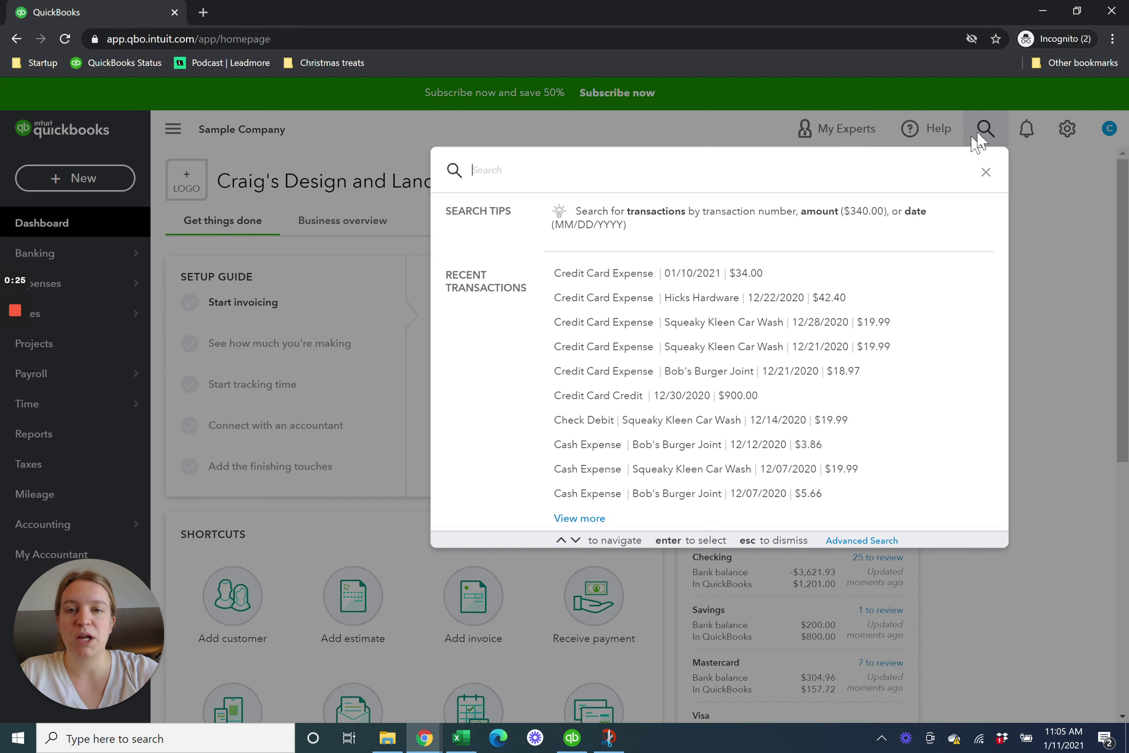
pyautogui.click(757, 179)
pyautogui.write('jkjkl')
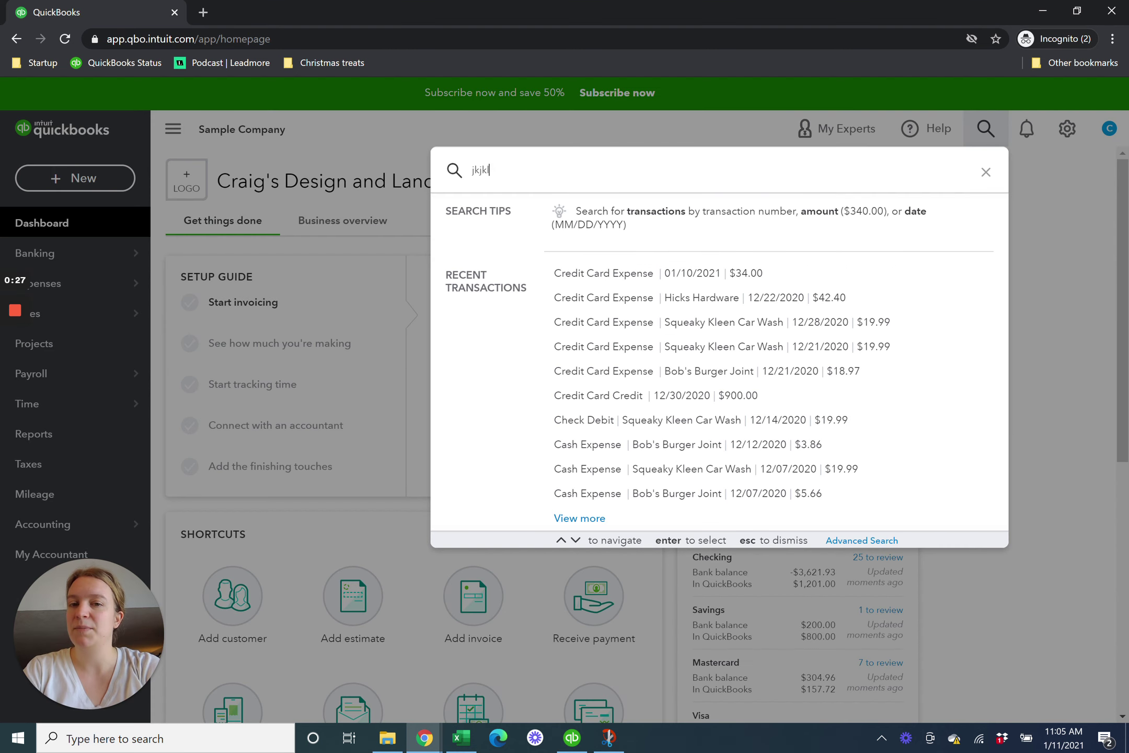
pyautogui.press('BackSpace')
pyautogui.press('BackSpace')
pyautogui.press('BackSpace')
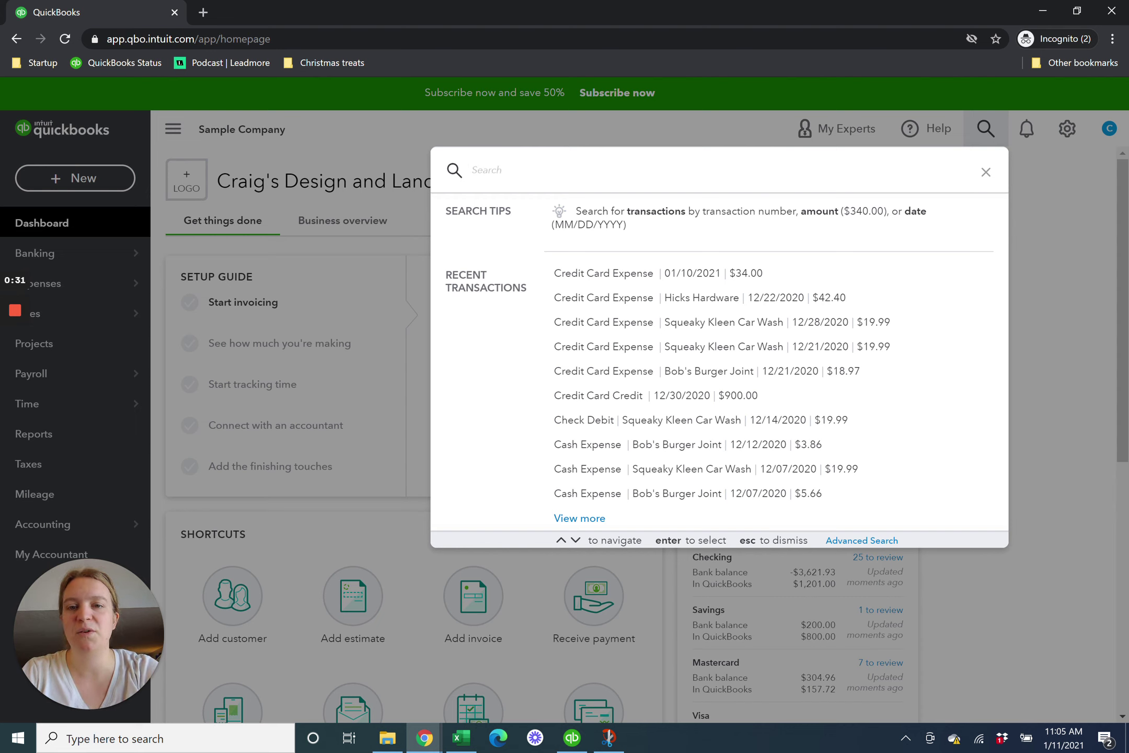
pyautogui.click(880, 541)
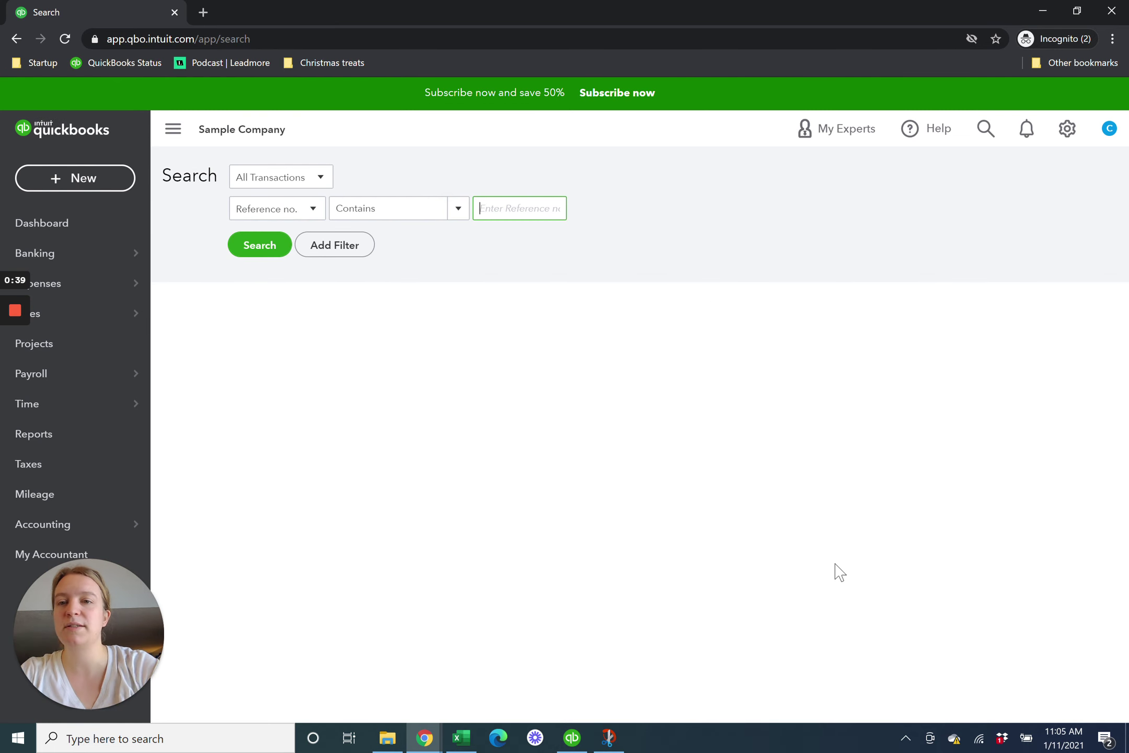
# Review the transaction types list, keep All Transactions, and list the filterable fields from the Reference no. dropdown
pyautogui.click(286, 178)
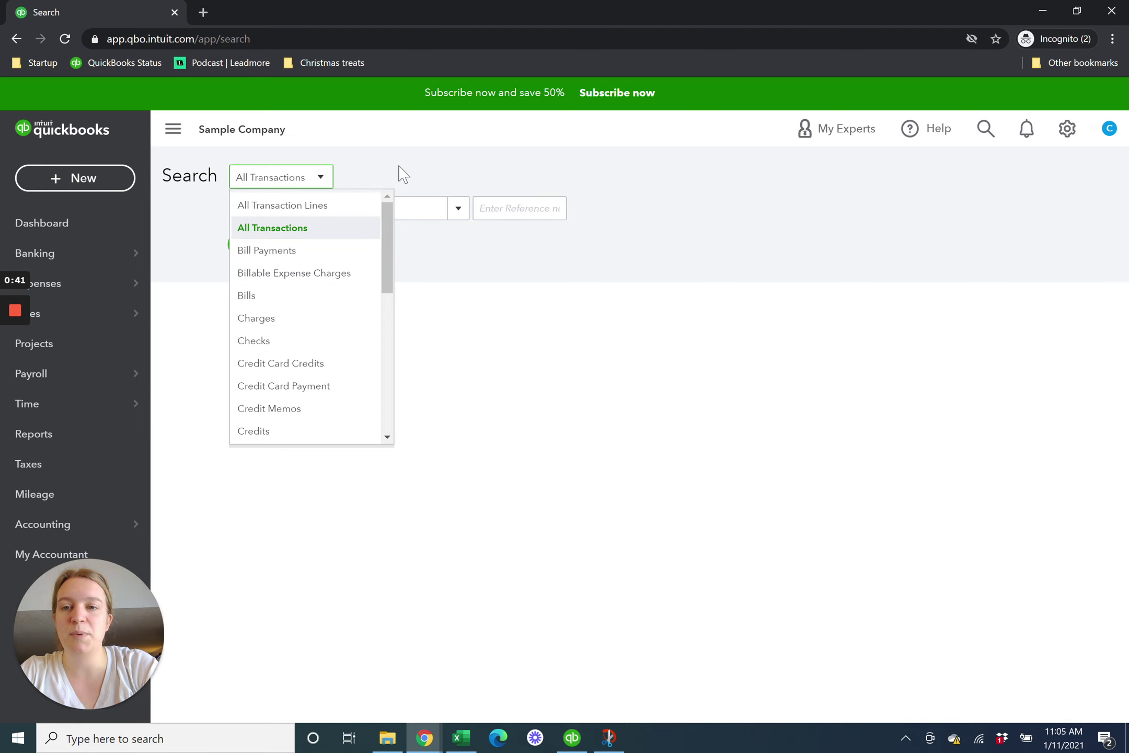
pyautogui.click(398, 167)
pyautogui.click(307, 176)
pyautogui.click(371, 160)
pyautogui.click(304, 211)
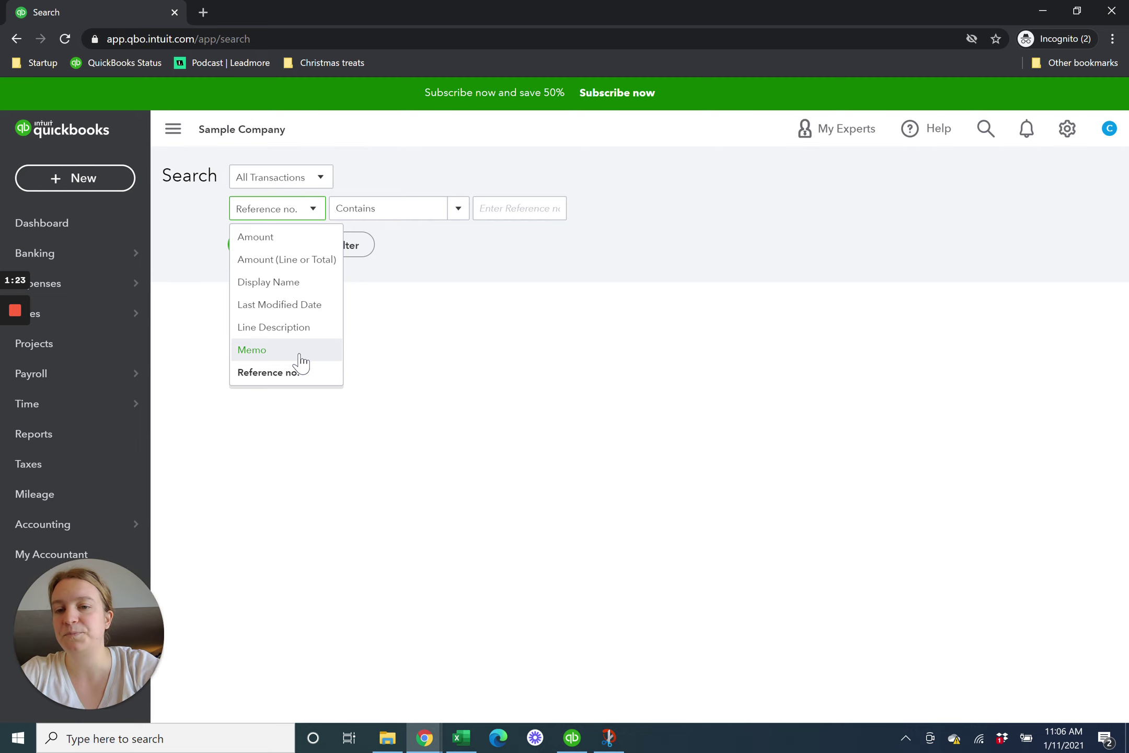
pyautogui.click(406, 238)
pyautogui.click(455, 215)
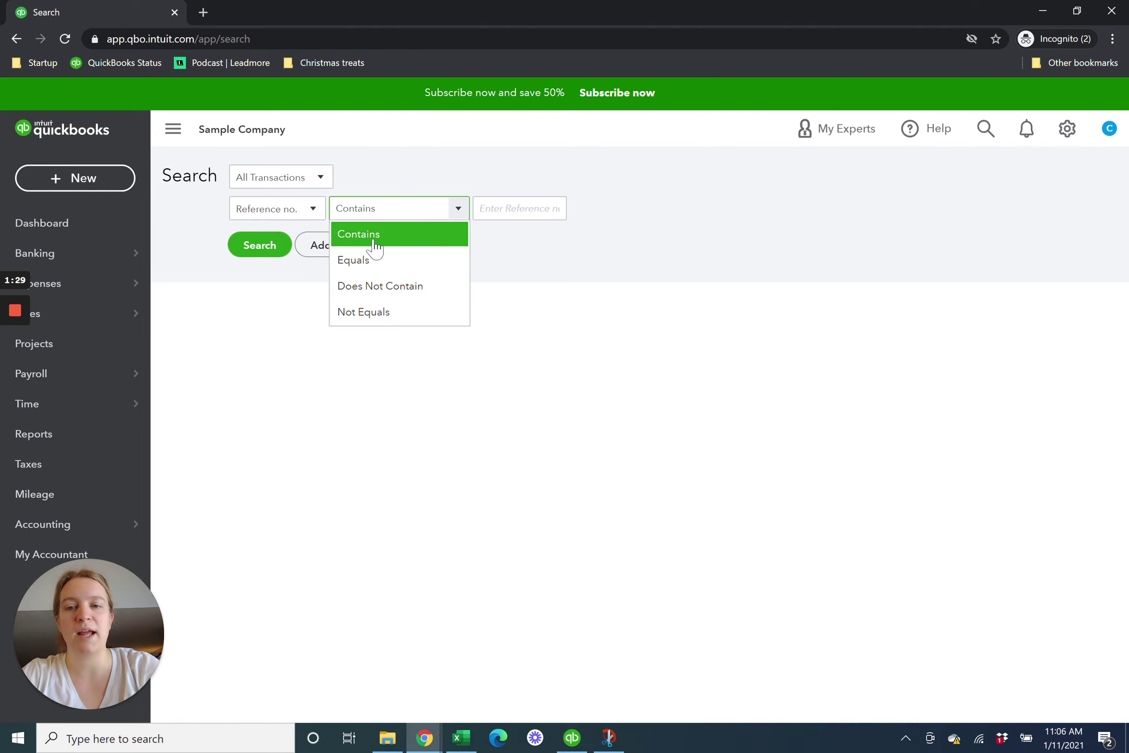
pyautogui.click(536, 209)
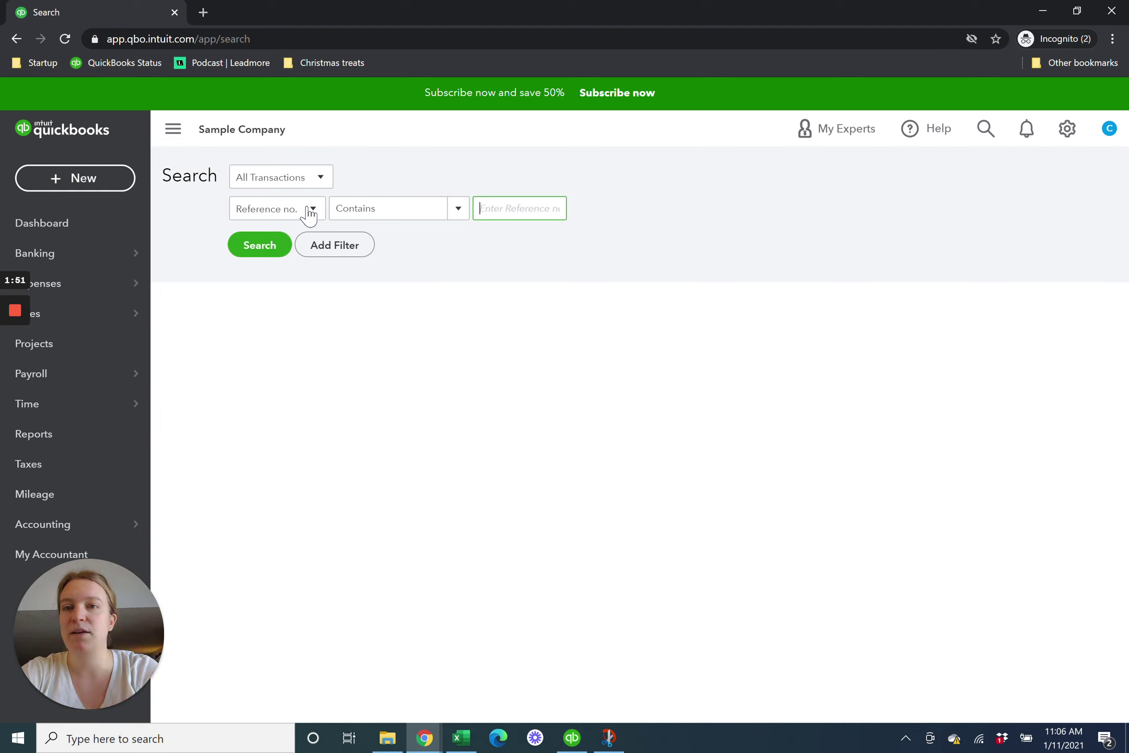
pyautogui.click(308, 214)
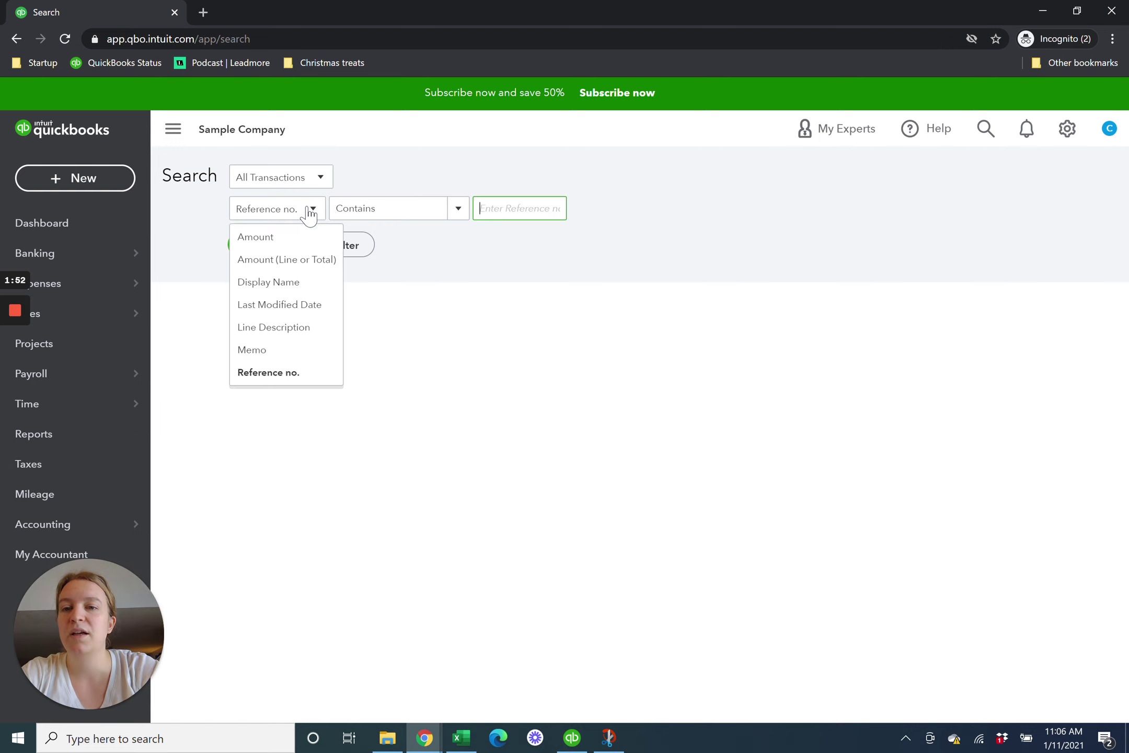
pyautogui.click(308, 374)
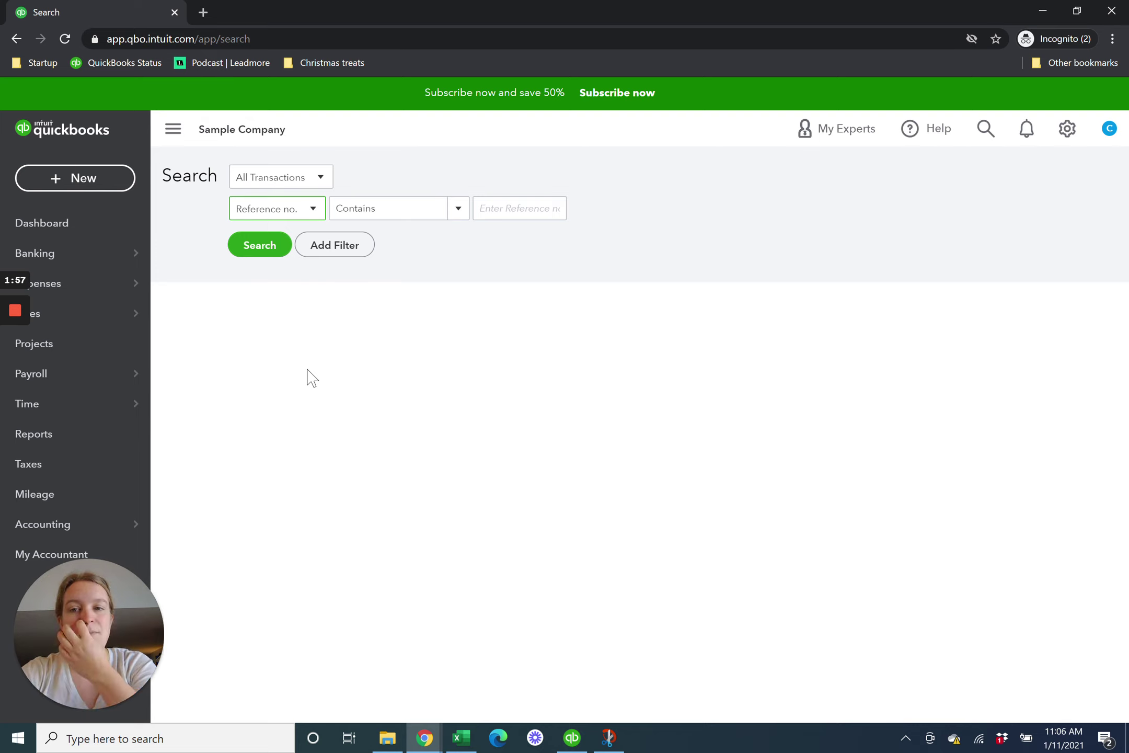
# Search for reference number containing 1036, returning one Freeman Sporting Goods invoice
pyautogui.click(497, 208)
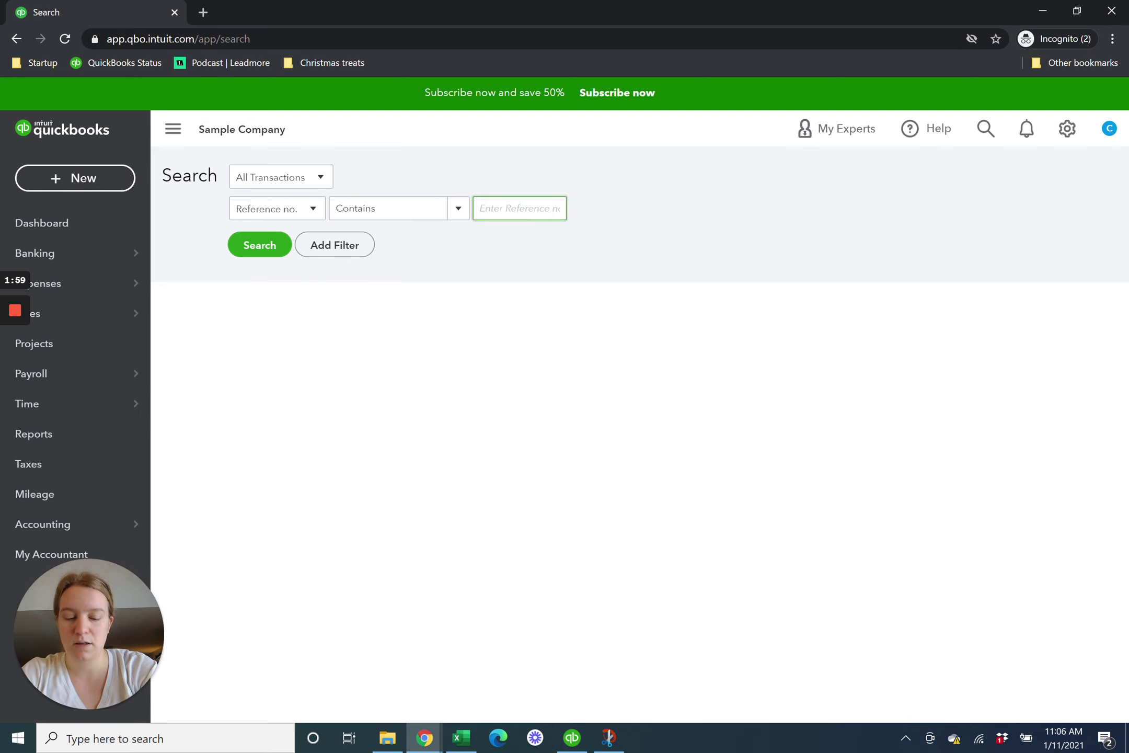
pyautogui.write('1036')
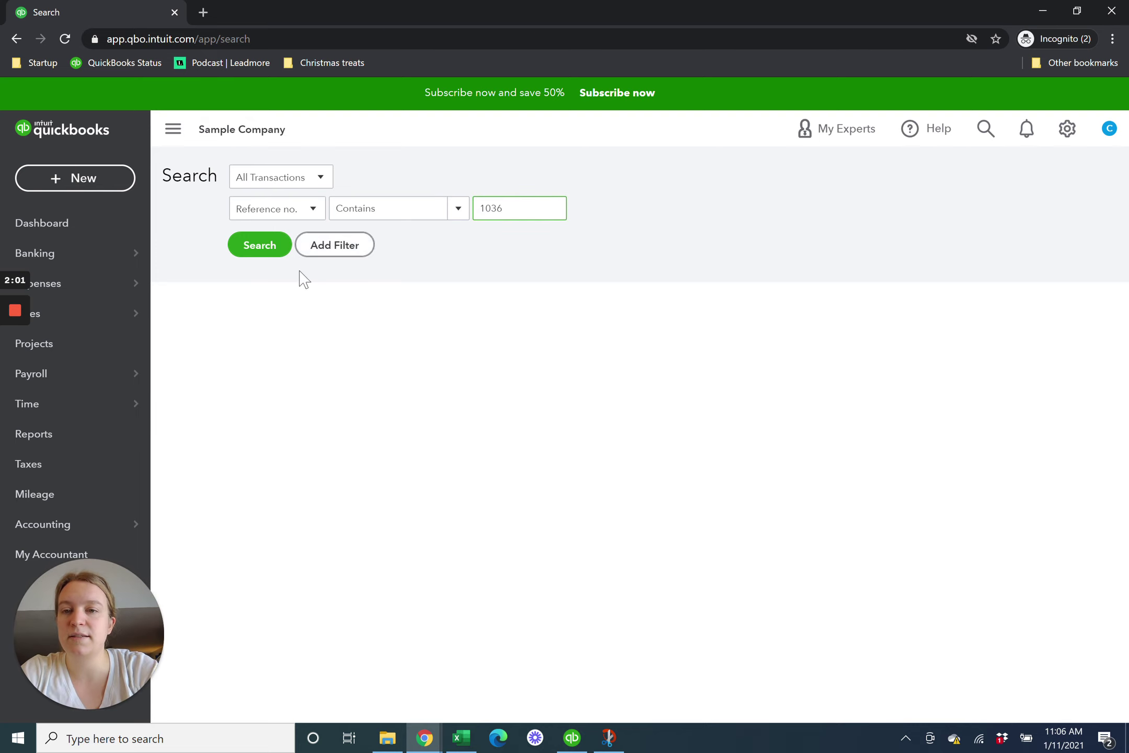
pyautogui.click(255, 245)
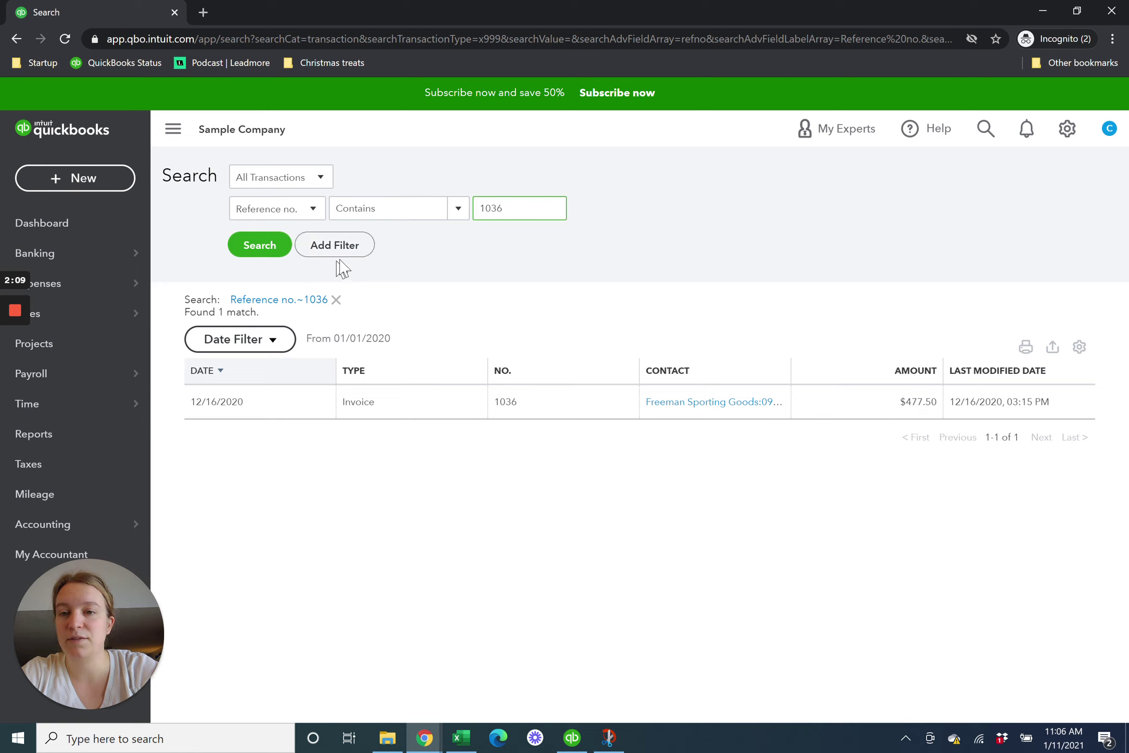
pyautogui.click(286, 342)
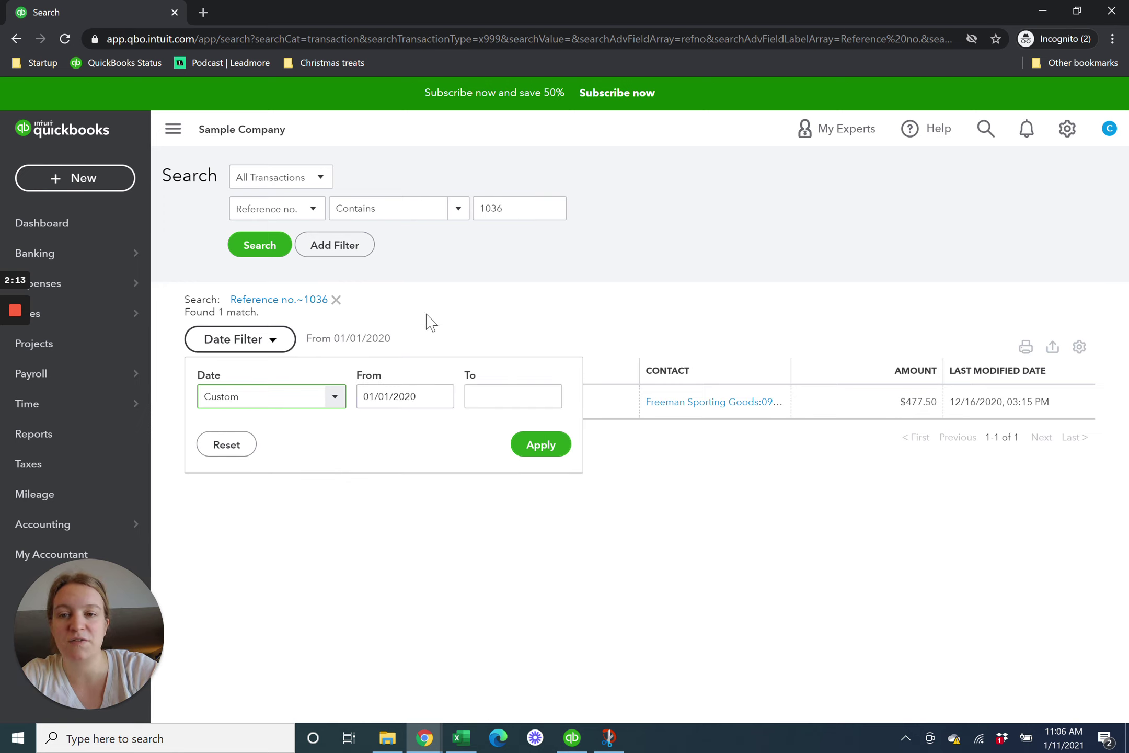
pyautogui.click(422, 490)
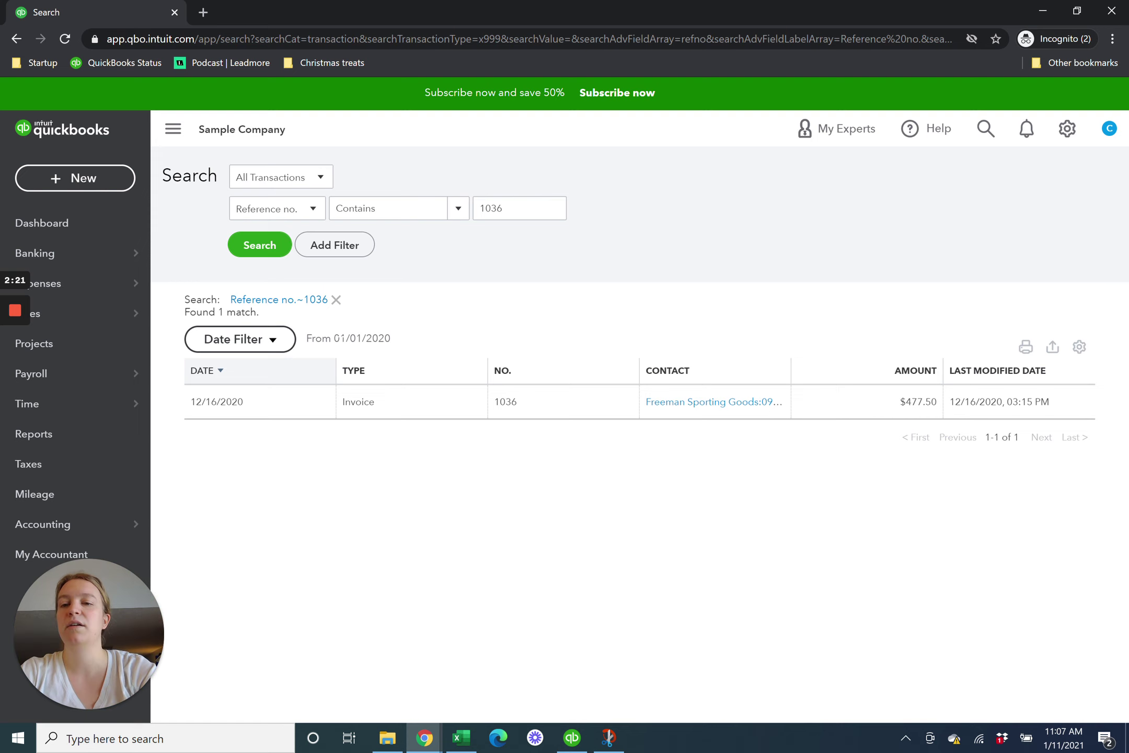
pyautogui.click(264, 339)
pyautogui.click(397, 395)
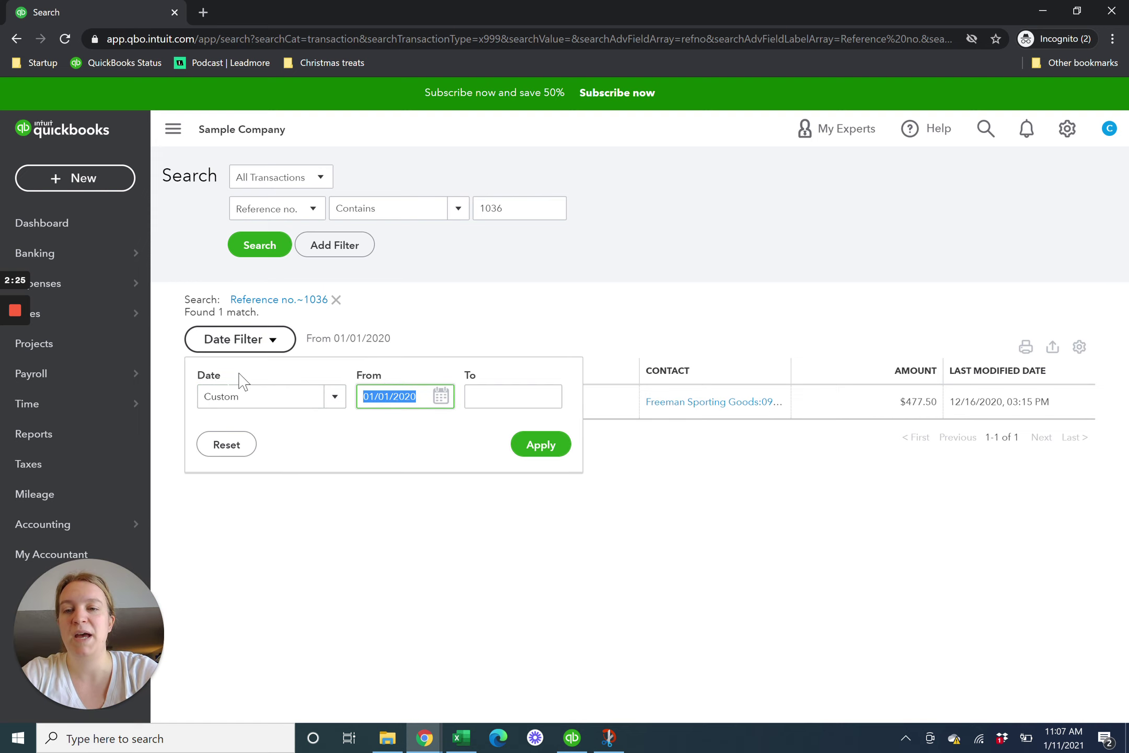
pyautogui.click(295, 496)
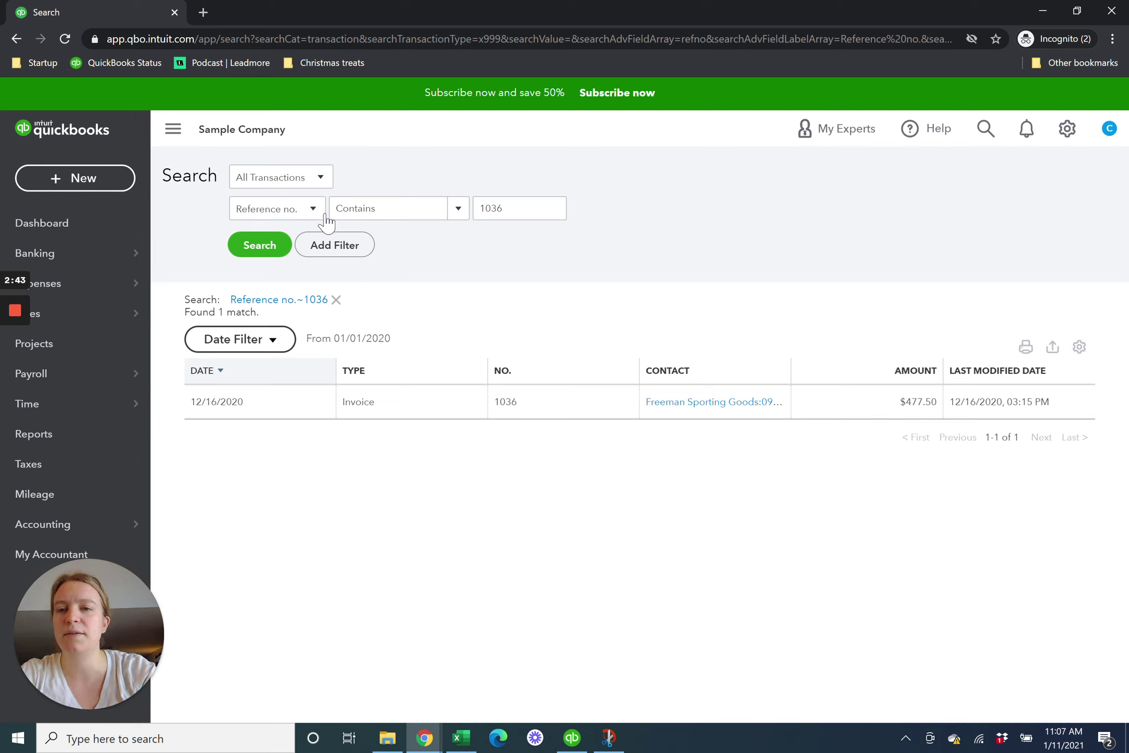
pyautogui.click(323, 217)
# Filter on Amount (Line or Total) equals 63.15, finding one Chin's Gas and Oil cash expense
pyautogui.click(319, 266)
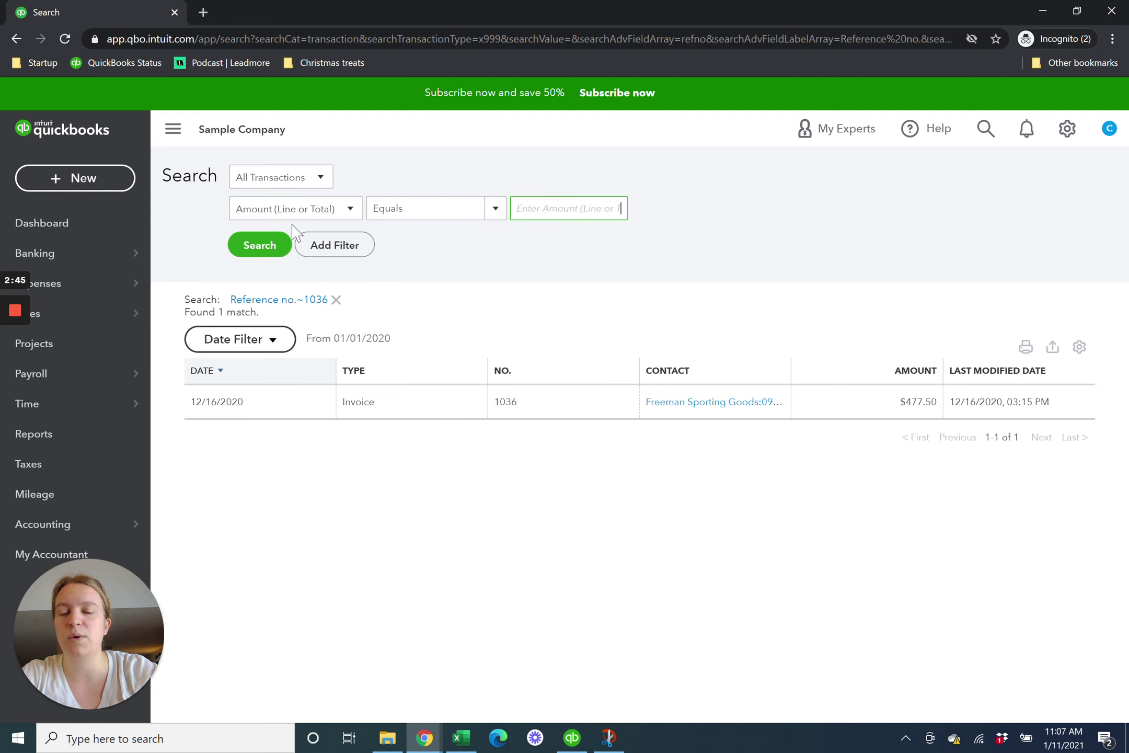
pyautogui.click(556, 208)
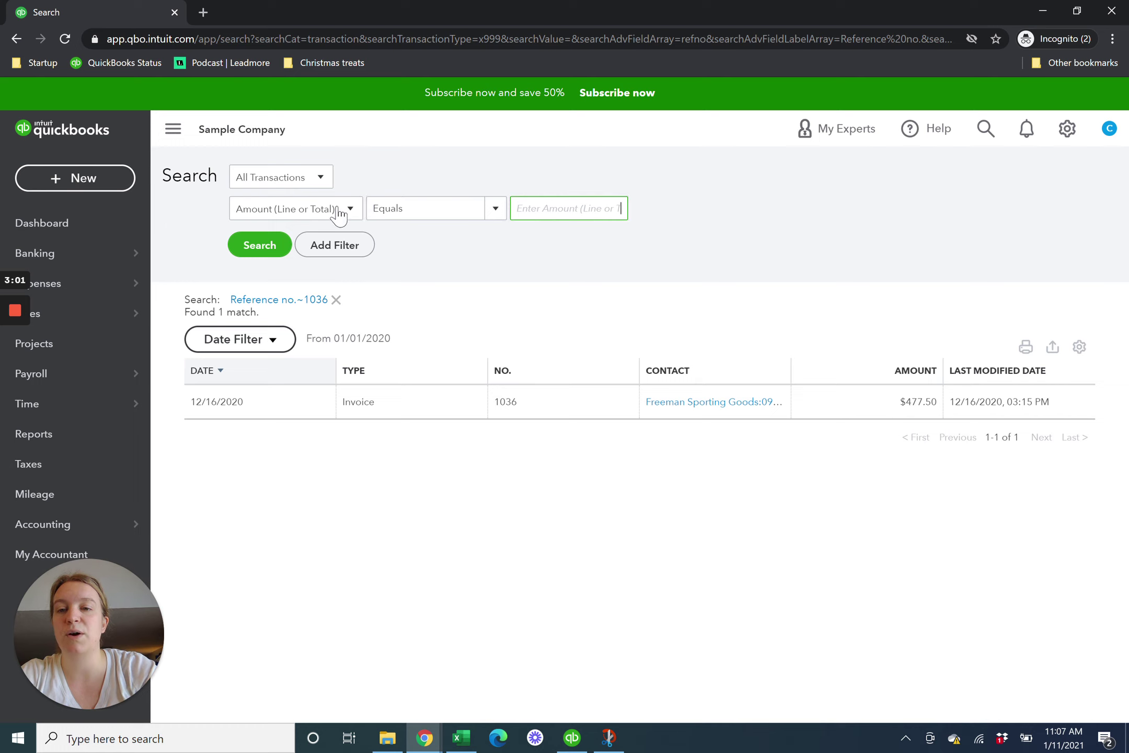
pyautogui.write('63.15')
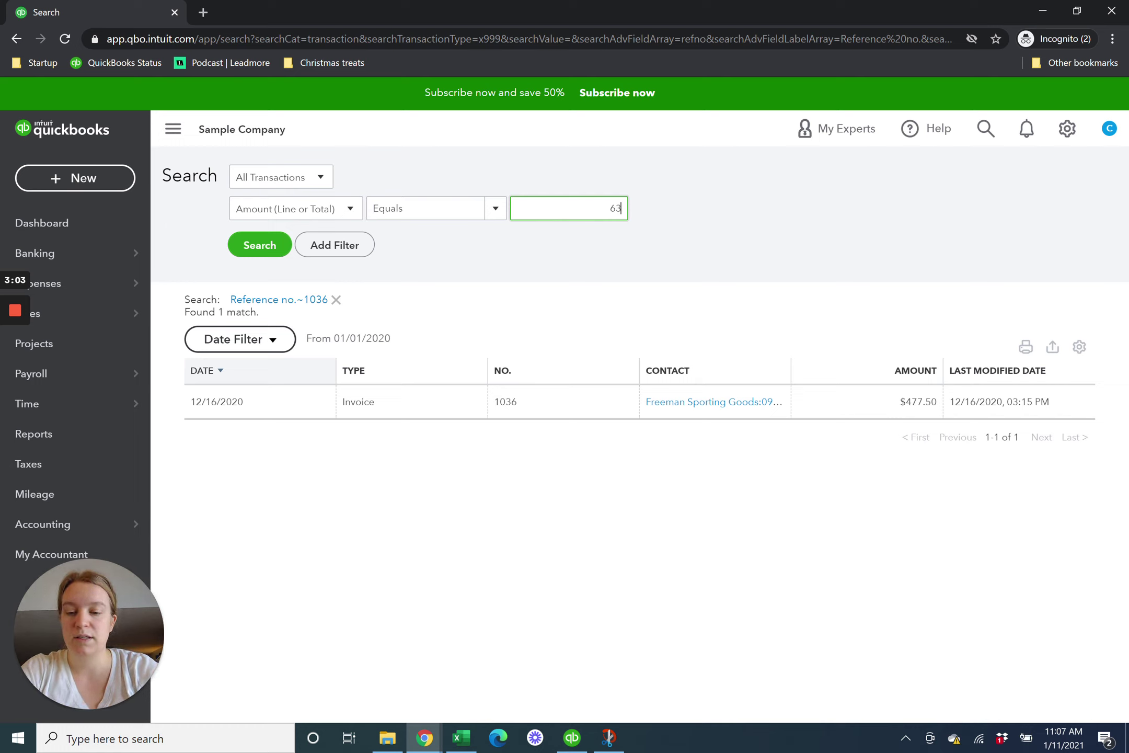
pyautogui.click(257, 252)
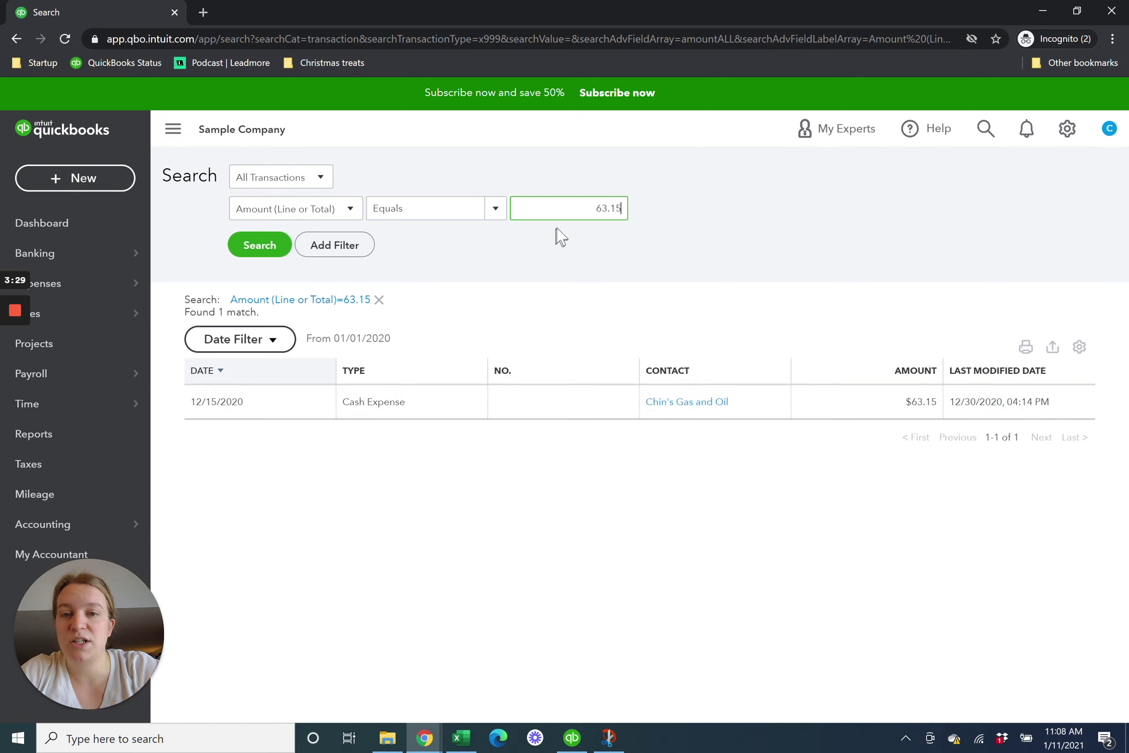
# Replace the amount with 100.00 and rerun the search, returning three matching transactions
pyautogui.doubleClick(679, 211)
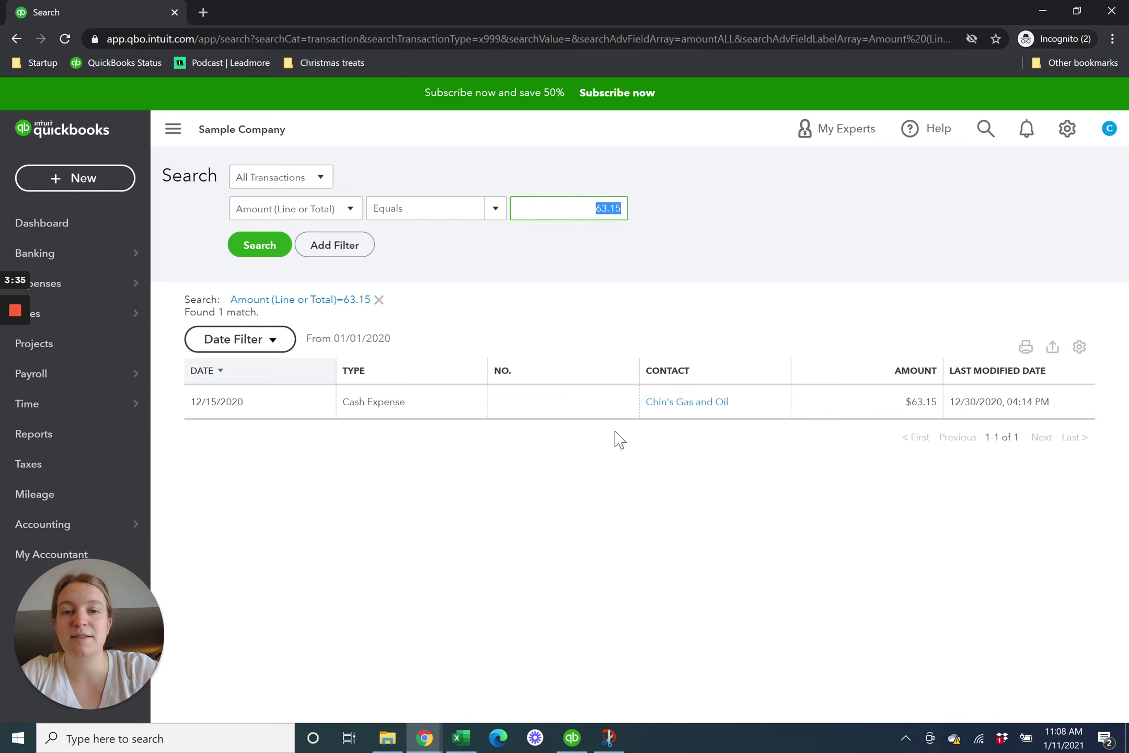
pyautogui.write('100')
pyautogui.click(277, 255)
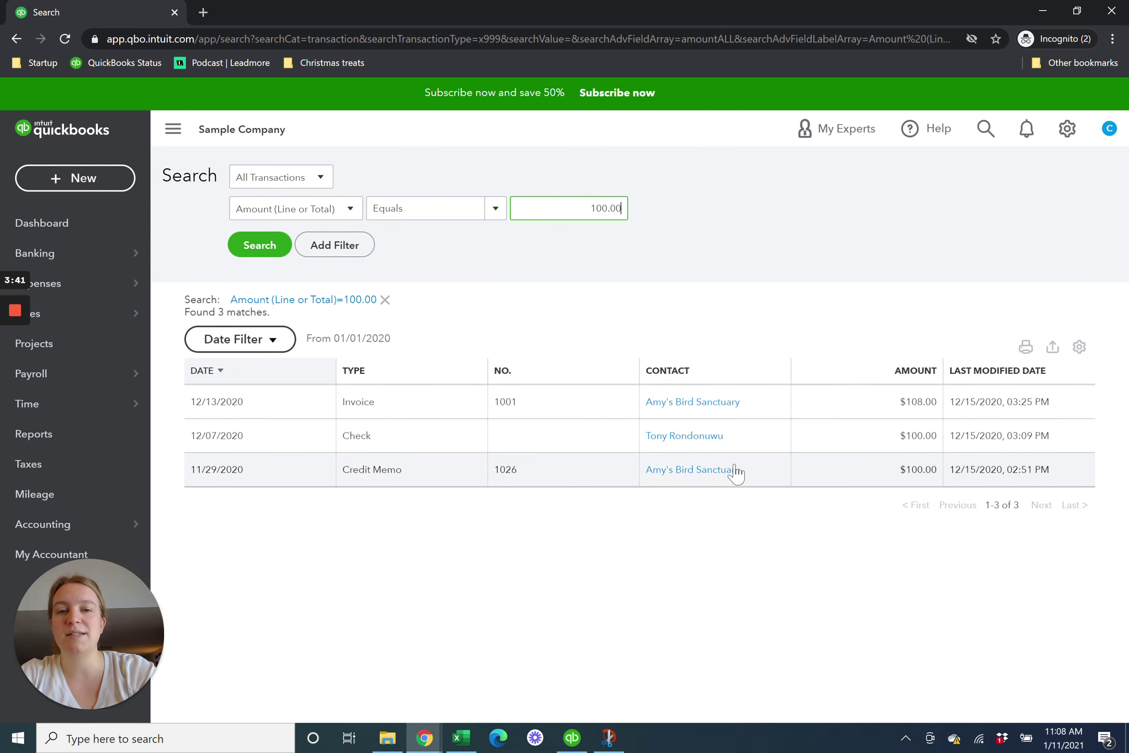
pyautogui.click(1078, 347)
# Add the Memo/Desc. column from the full column list and widen it to show its text
pyautogui.click(1020, 548)
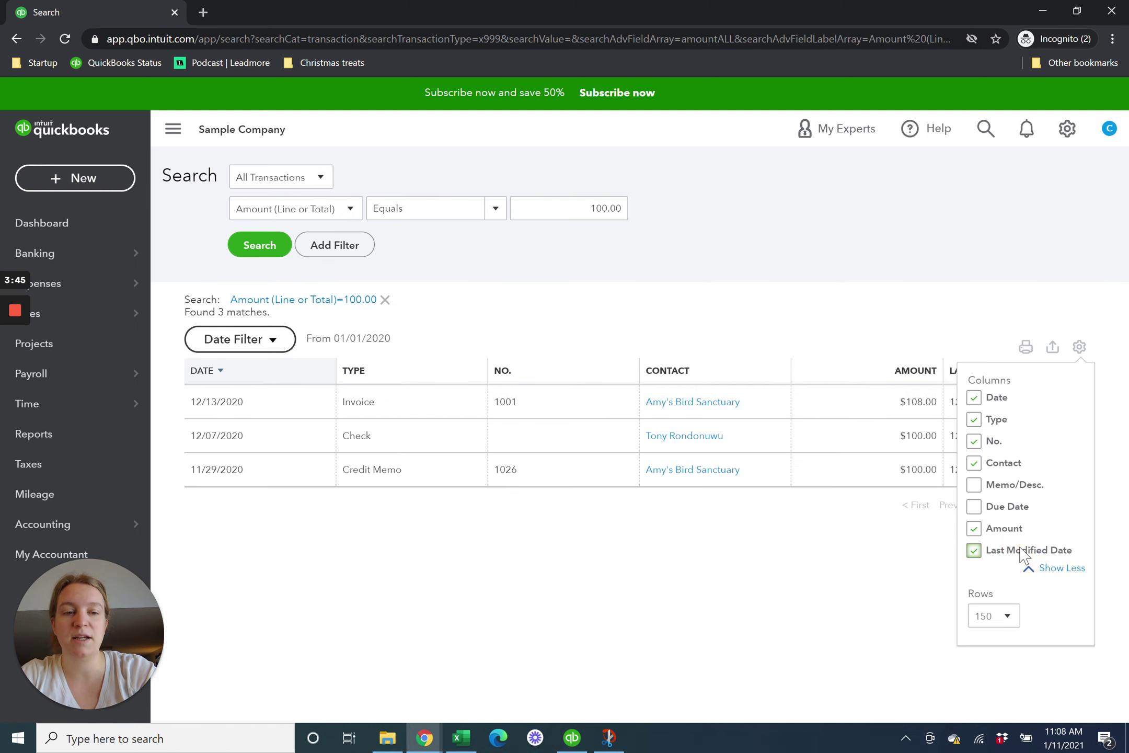
pyautogui.click(973, 487)
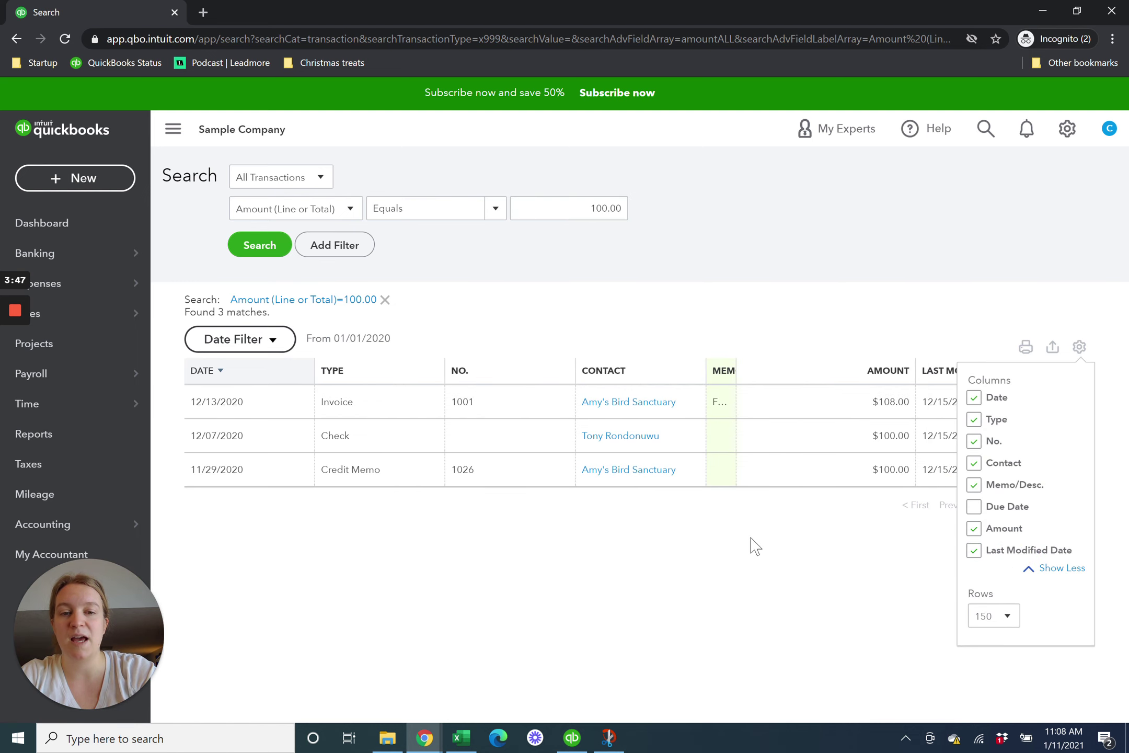
pyautogui.moveTo(735, 370); pyautogui.dragTo(830, 370)
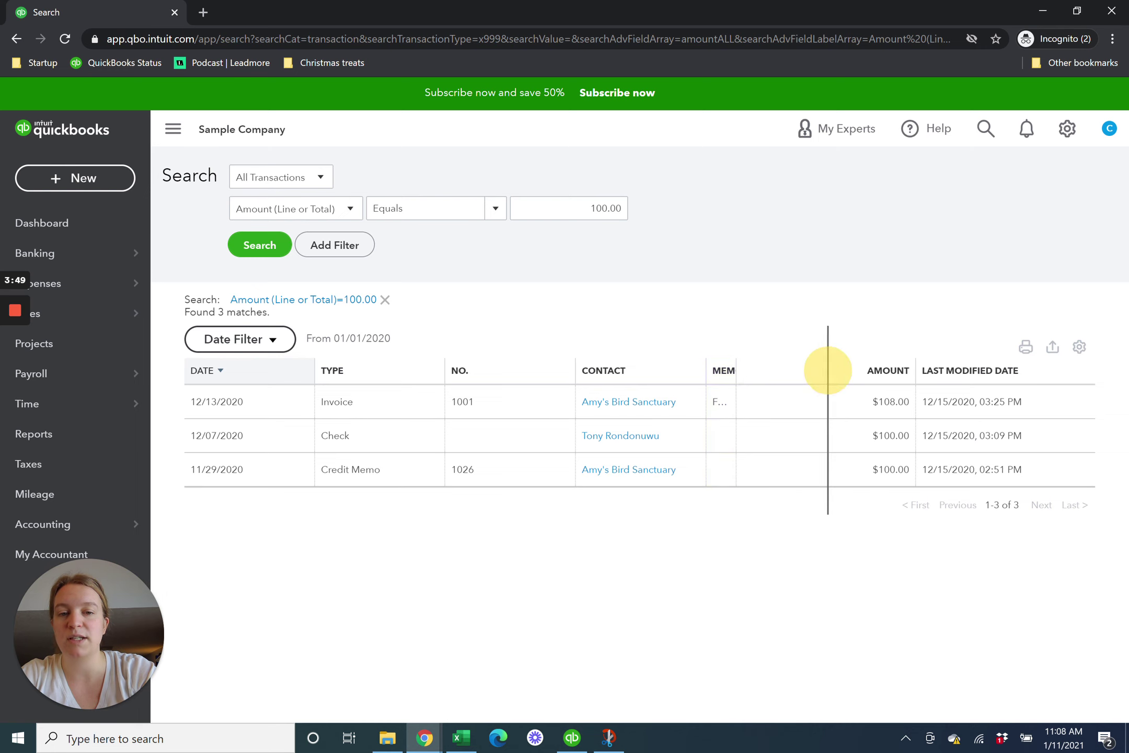
# Review the rows-per-page choices without changing them, then return to the quick transaction search panel
pyautogui.click(1079, 347)
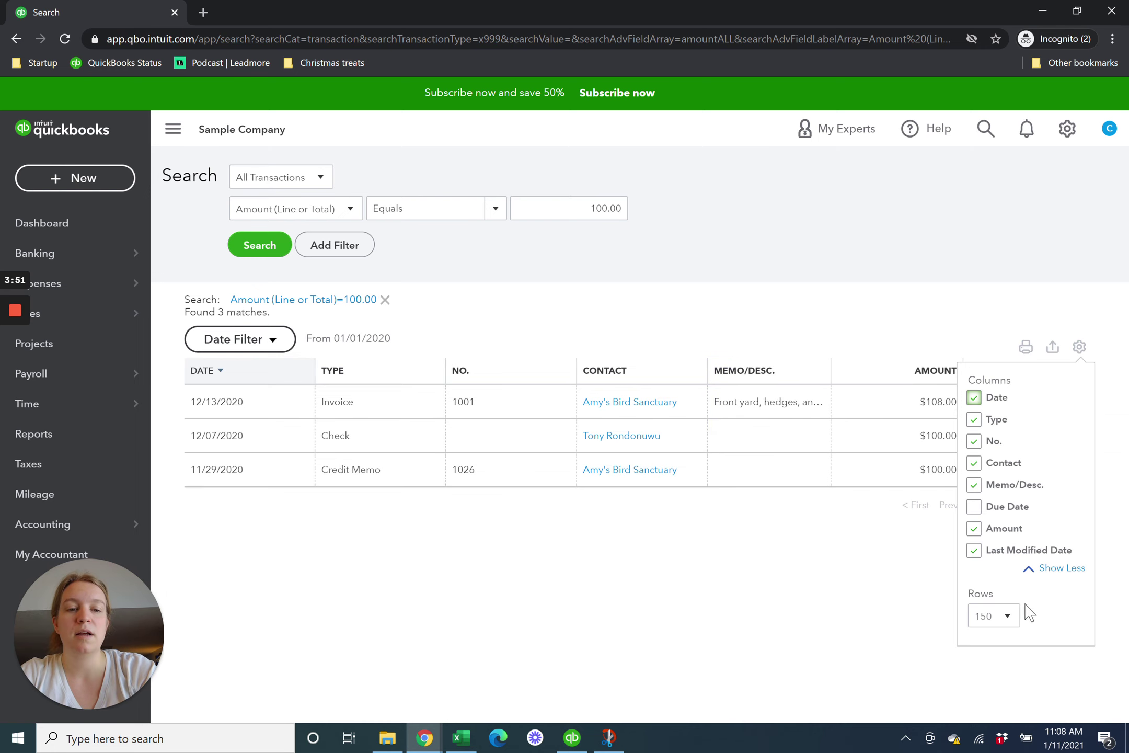
pyautogui.click(989, 620)
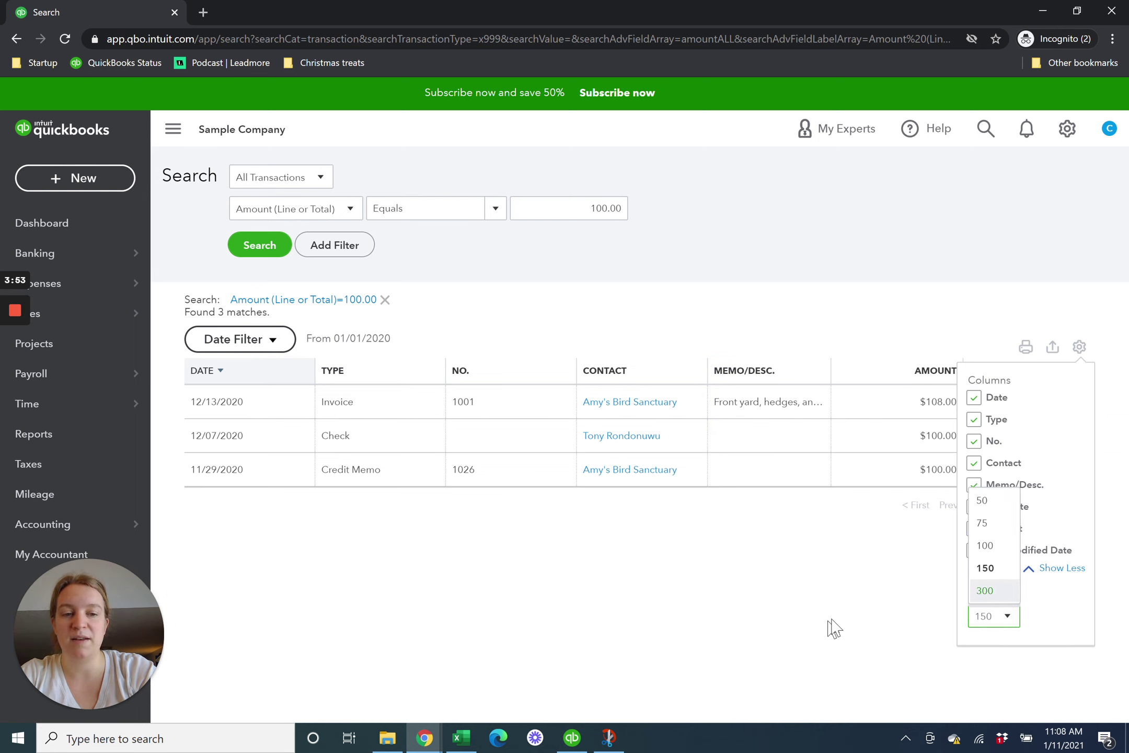
pyautogui.click(864, 612)
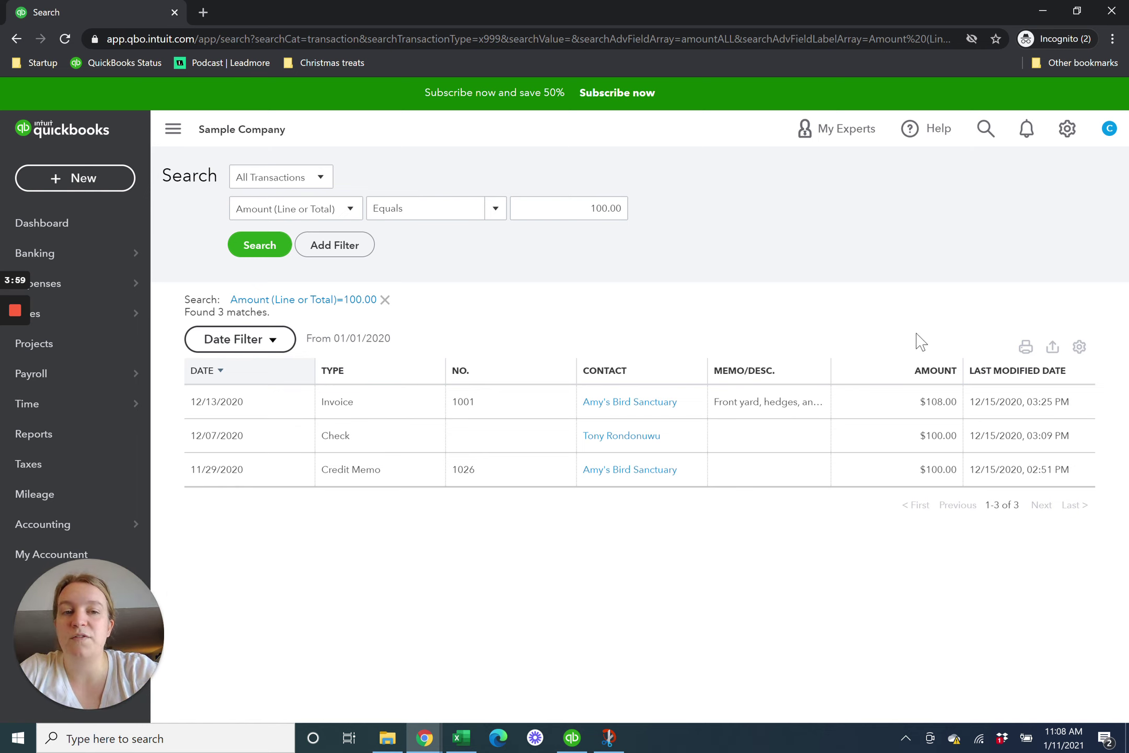
pyautogui.click(983, 126)
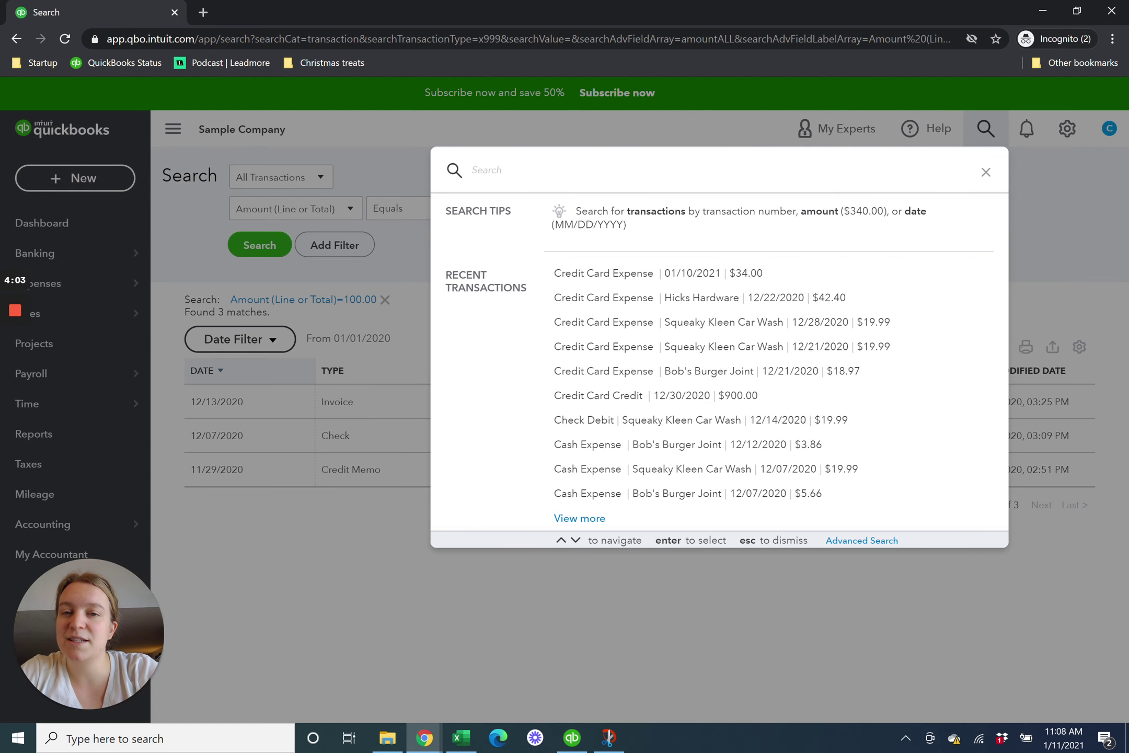
pyautogui.click(887, 543)
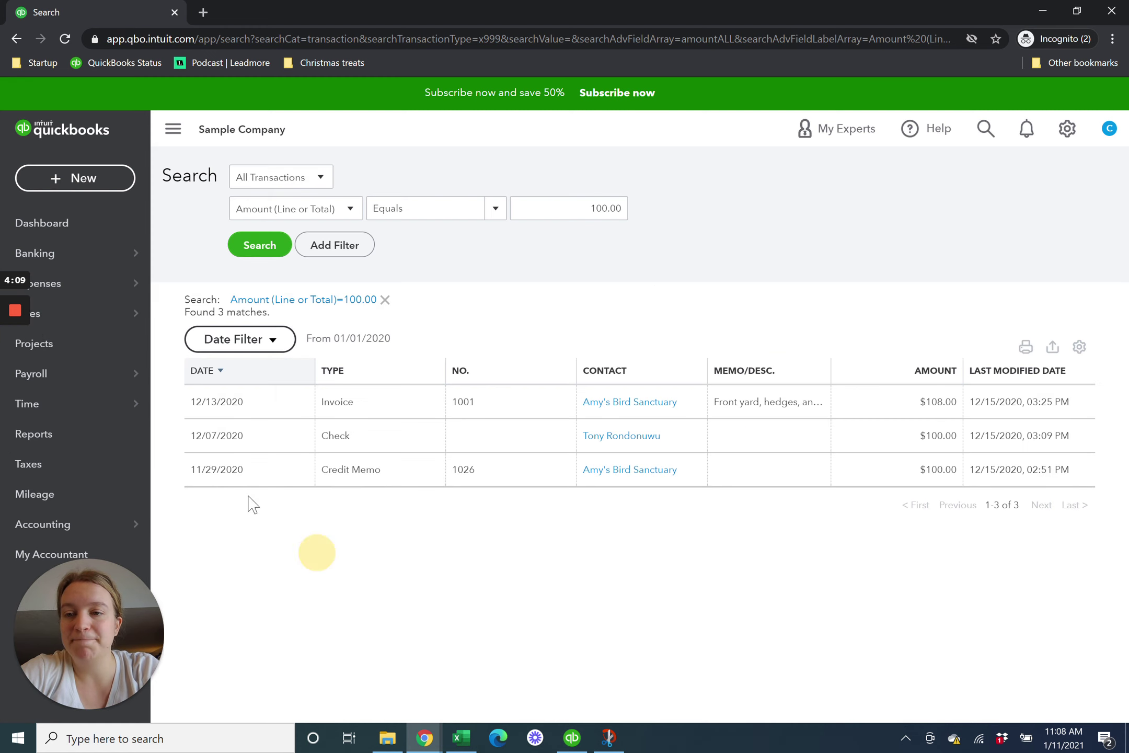